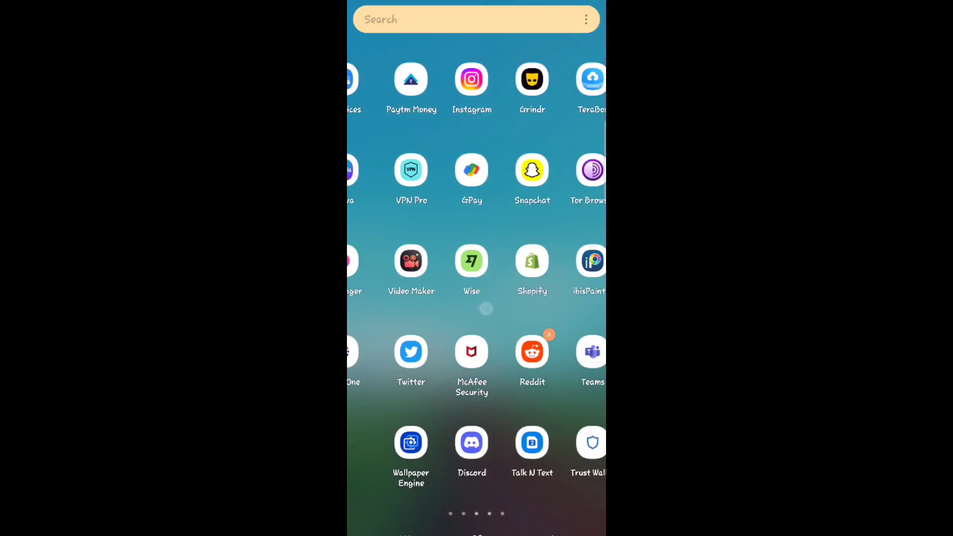
# - Launch Discord and dismiss the Nitro profile themes offer and the Student Hub prompt
pyautogui.moveTo(566, 261)
pyautogui.mouseDown()
pyautogui.moveTo(387, 261)
pyautogui.moveTo(567, 260)
pyautogui.mouseUp()
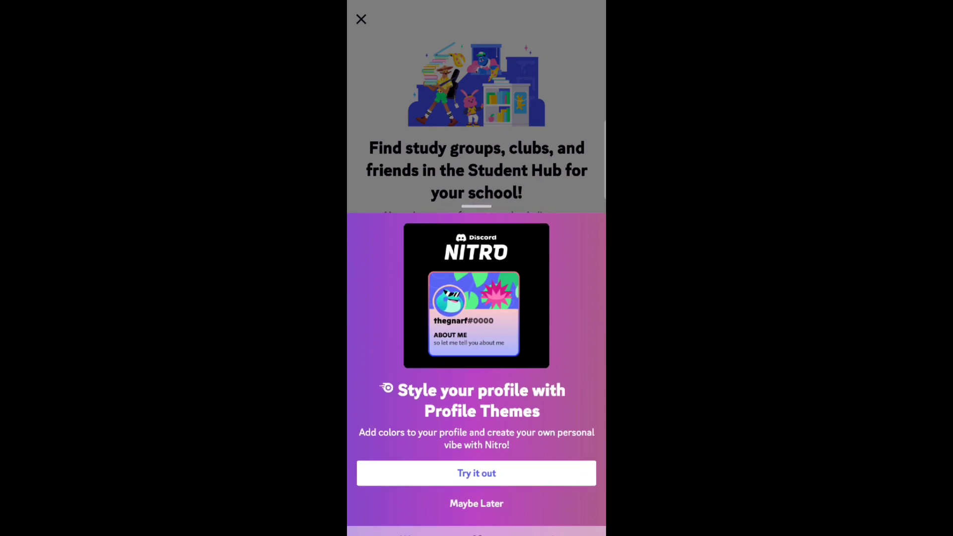
pyautogui.click(494, 506)
pyautogui.click(481, 503)
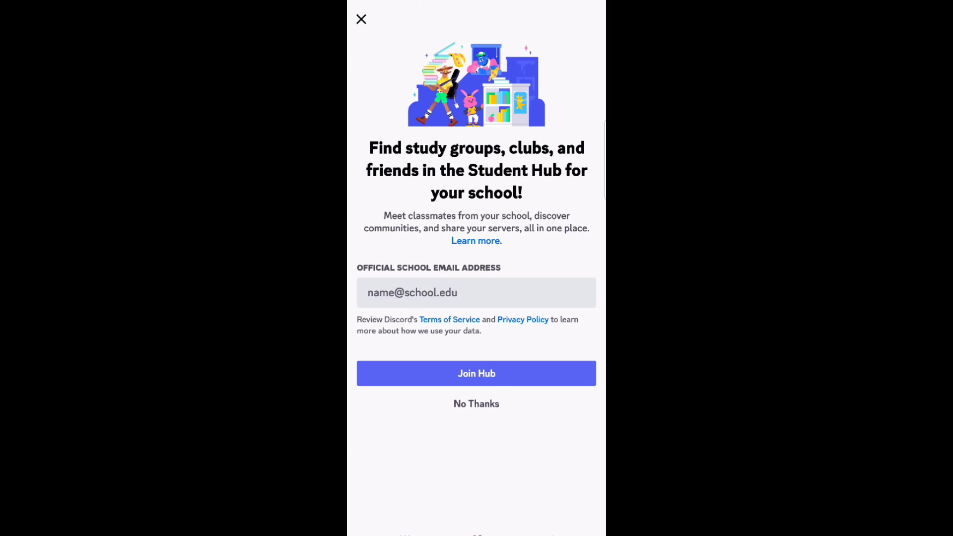
pyautogui.click(361, 19)
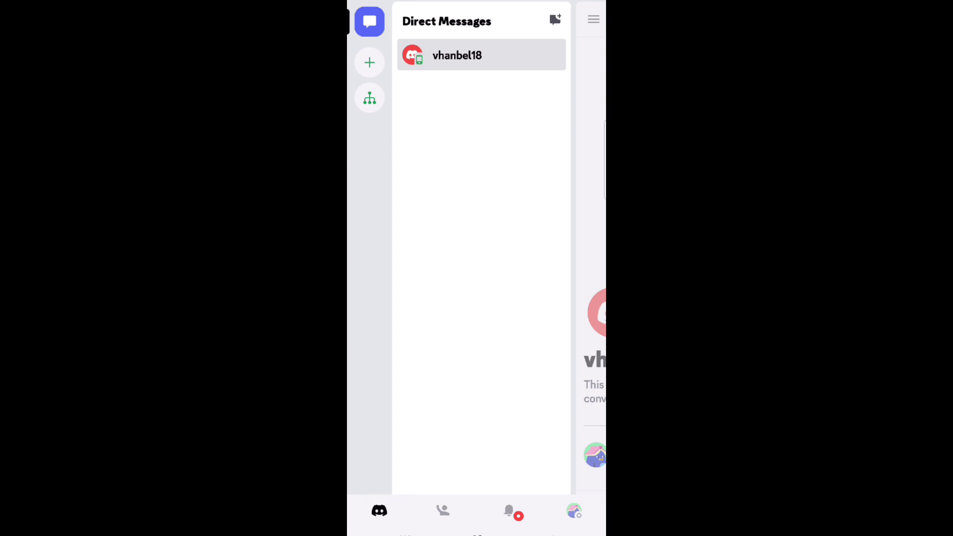
pyautogui.click(524, 54)
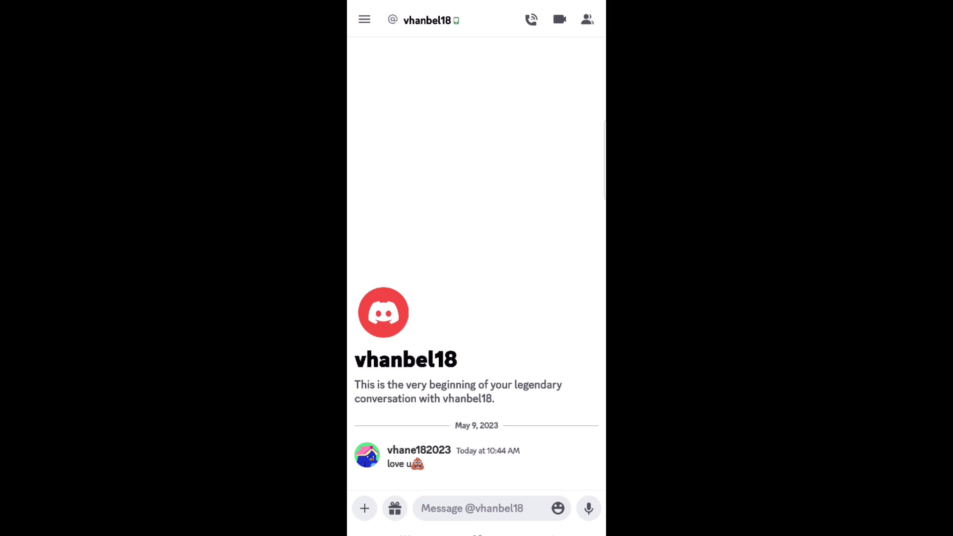
pyautogui.click(586, 20)
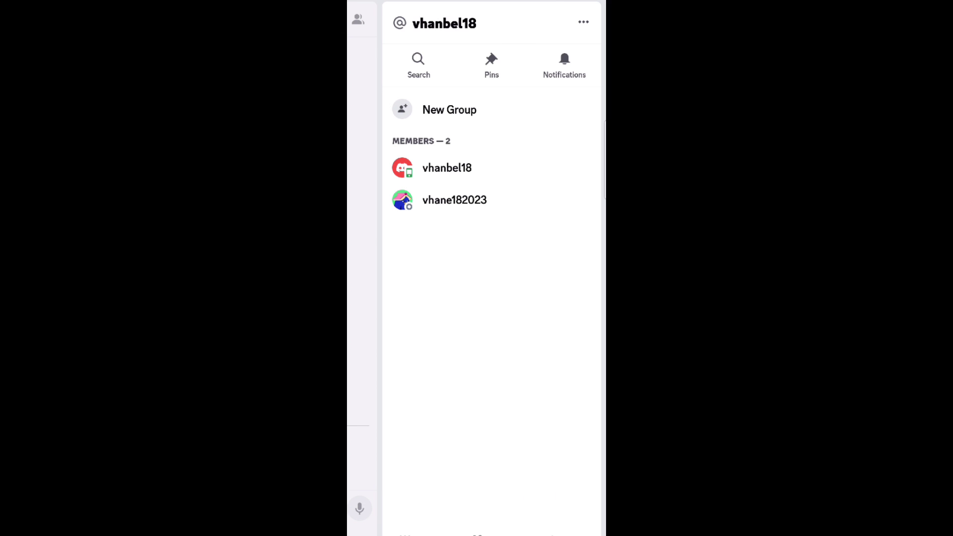
pyautogui.click(447, 168)
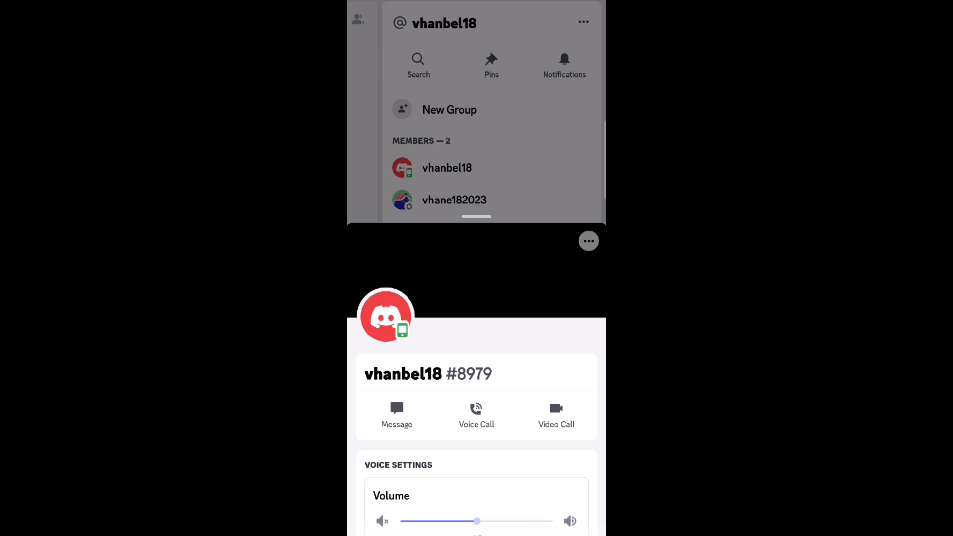
pyautogui.click(588, 241)
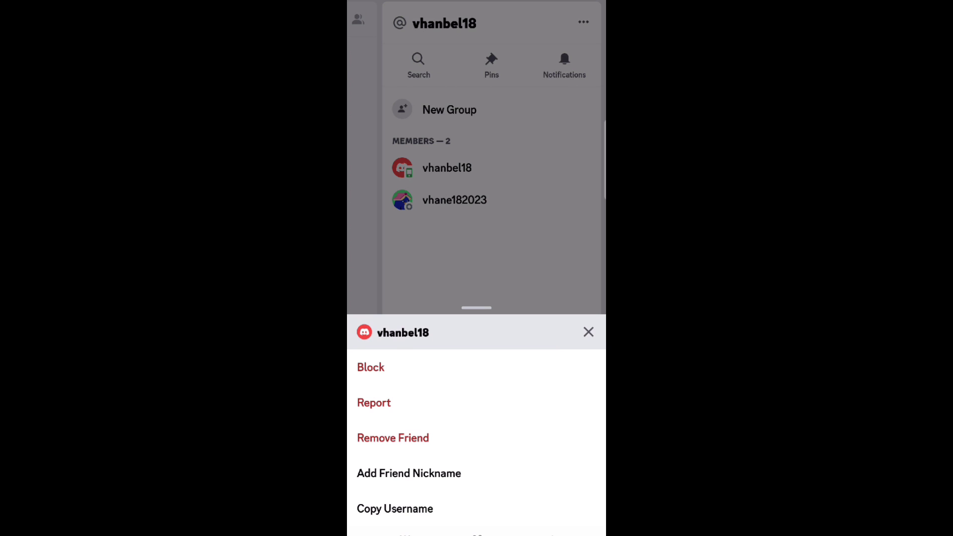
pyautogui.click(588, 332)
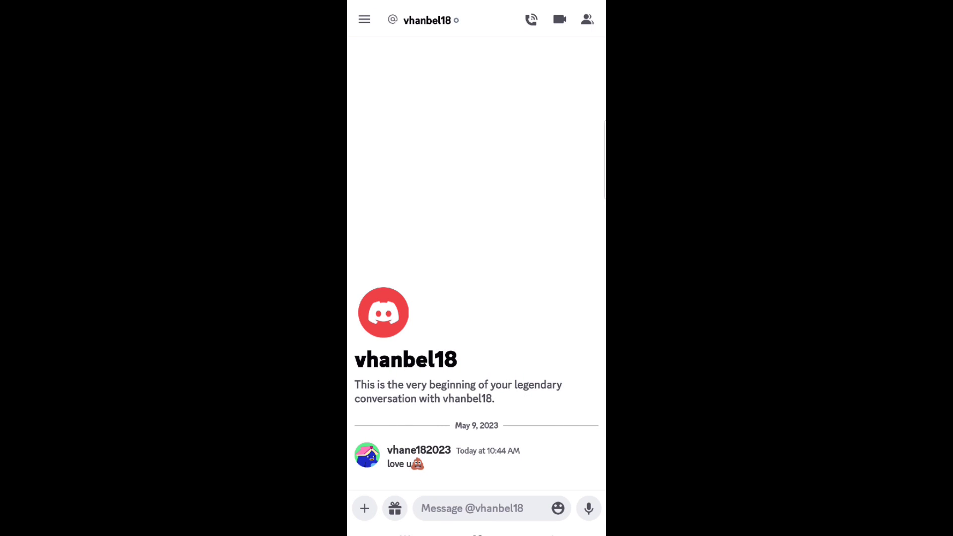
pyautogui.click(588, 20)
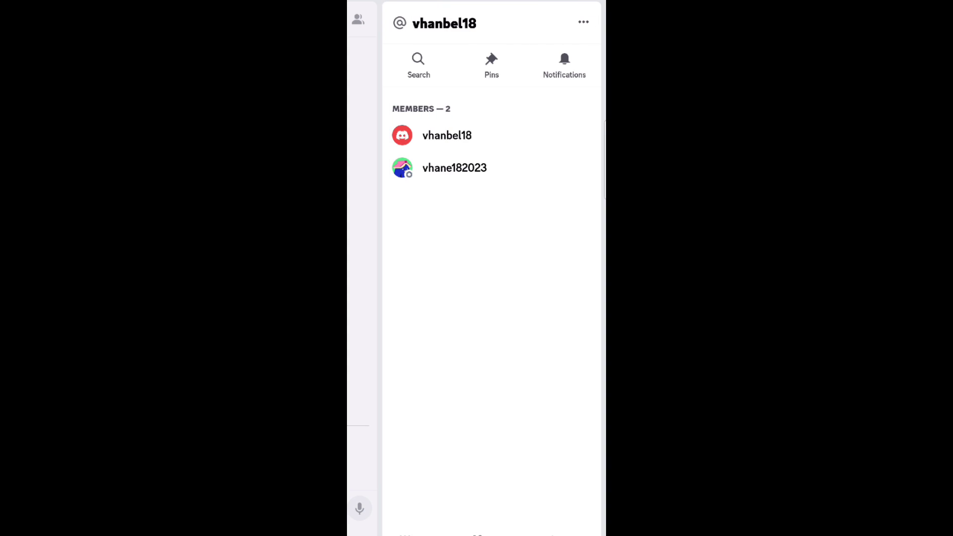
pyautogui.click(363, 268)
pyautogui.click(365, 20)
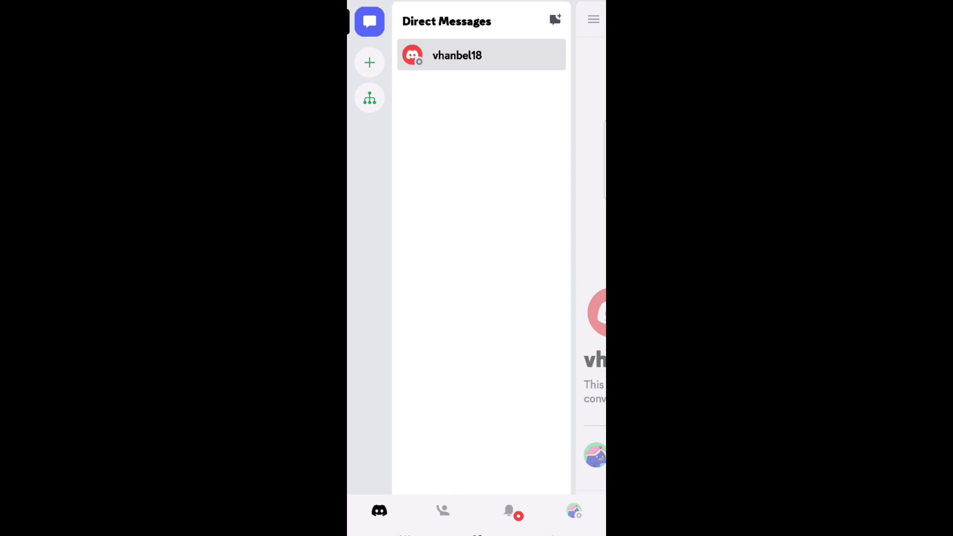
pyautogui.click(442, 510)
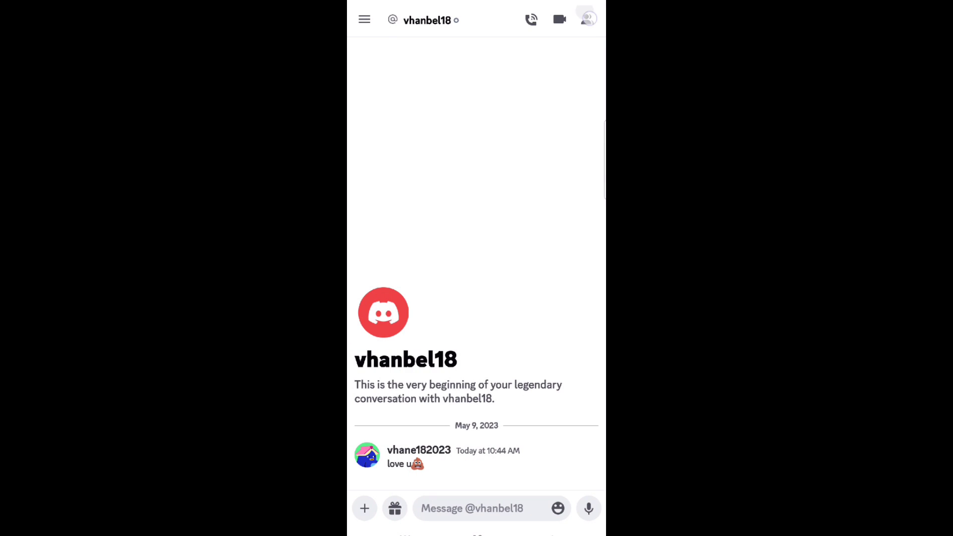
pyautogui.click(588, 20)
pyautogui.click(448, 135)
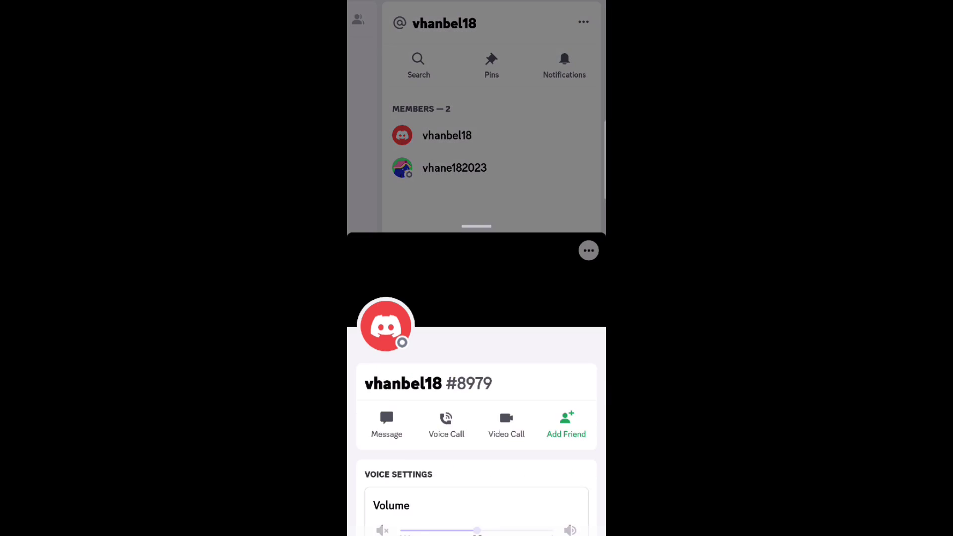